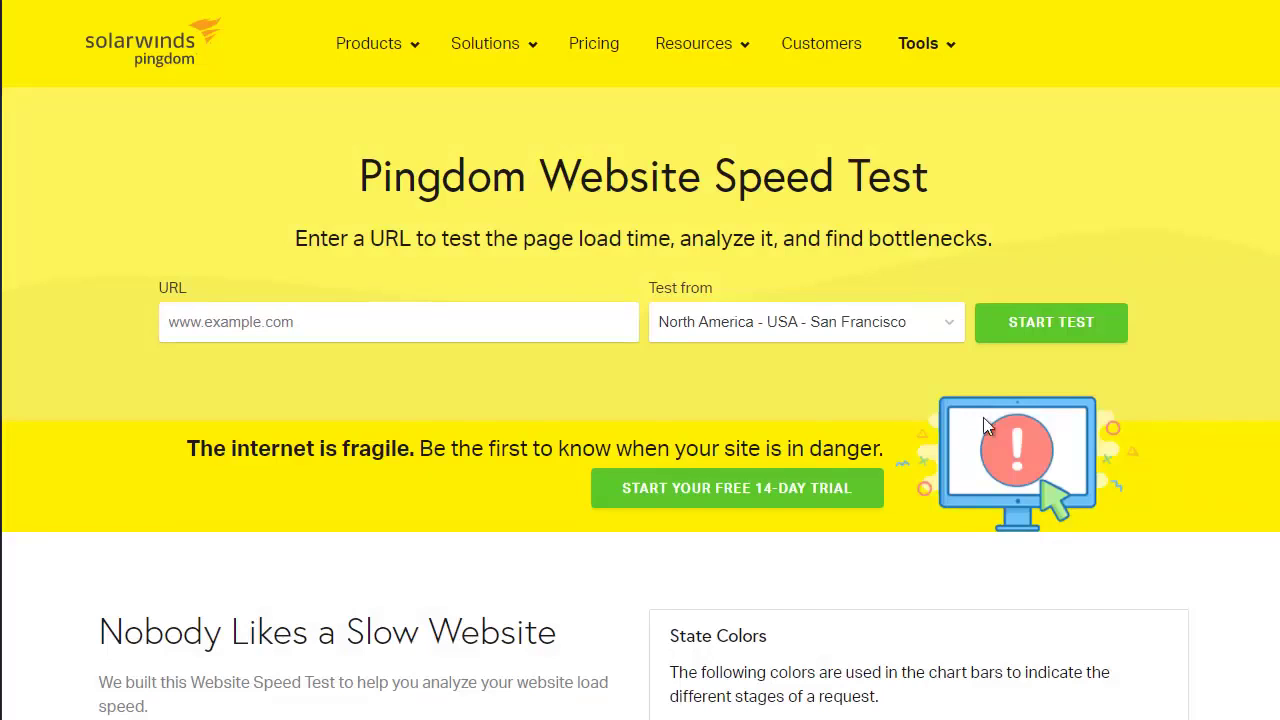
# Run a Pingdom speed test of dislocation.net from North America - USA - San Francisco and view its results.
pyautogui.click(297, 326)
pyautogui.write('dislocation.net')
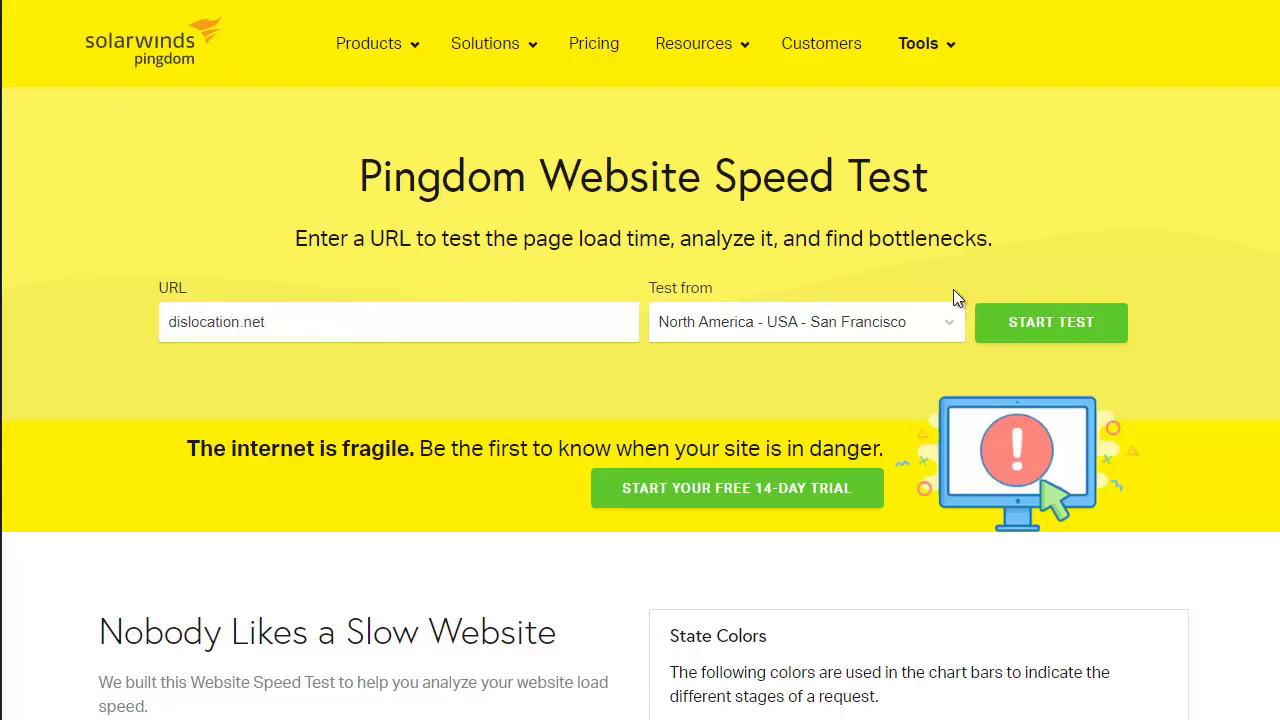
pyautogui.click(1052, 321)
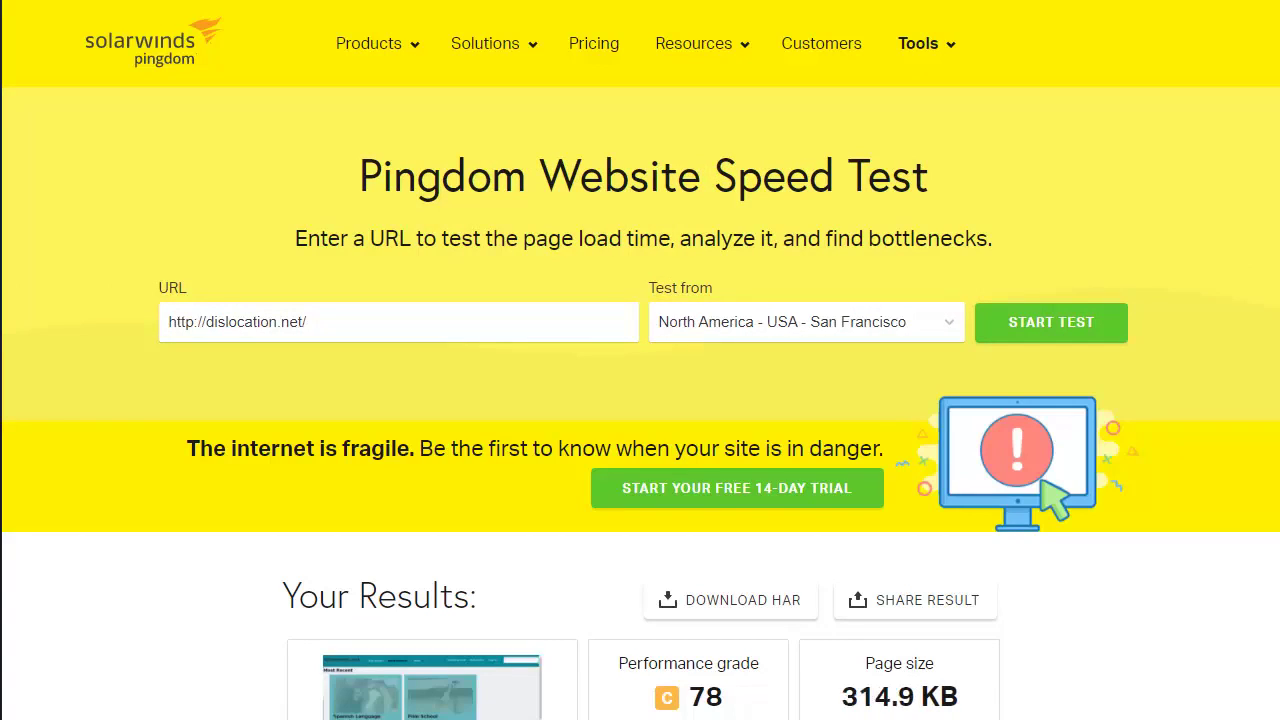
pyautogui.scroll(-2, 640, 360)
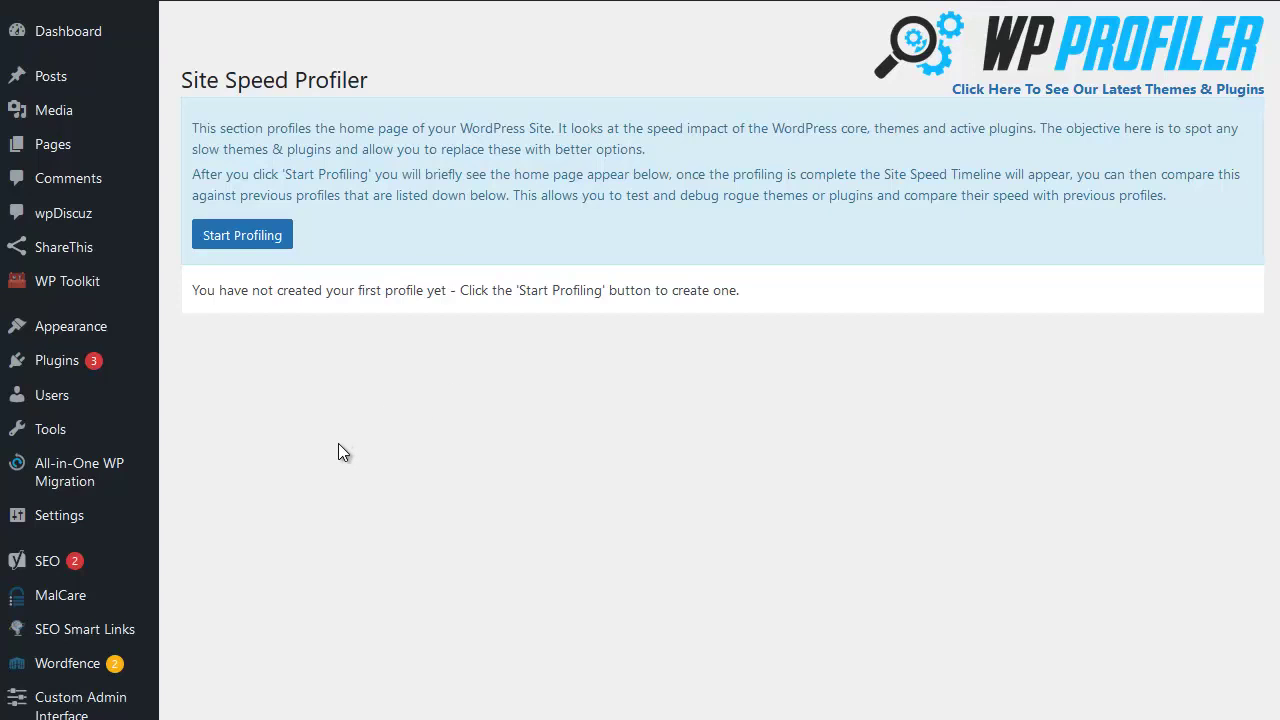
# In the WordPress admin, open WP Profiler's Optimize Database page and perform the database optimization, accepting the backup warning.
pyautogui.scroll(-2, 338, 445)
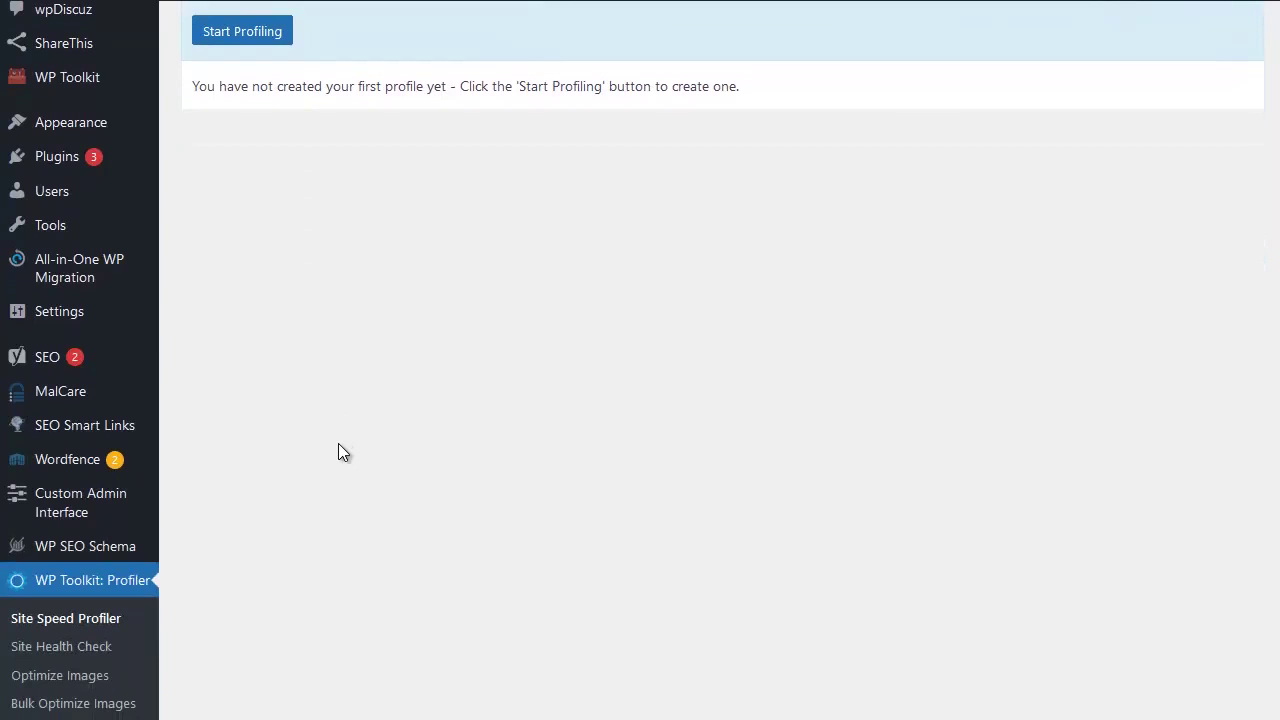
pyautogui.scroll(-1, 338, 444)
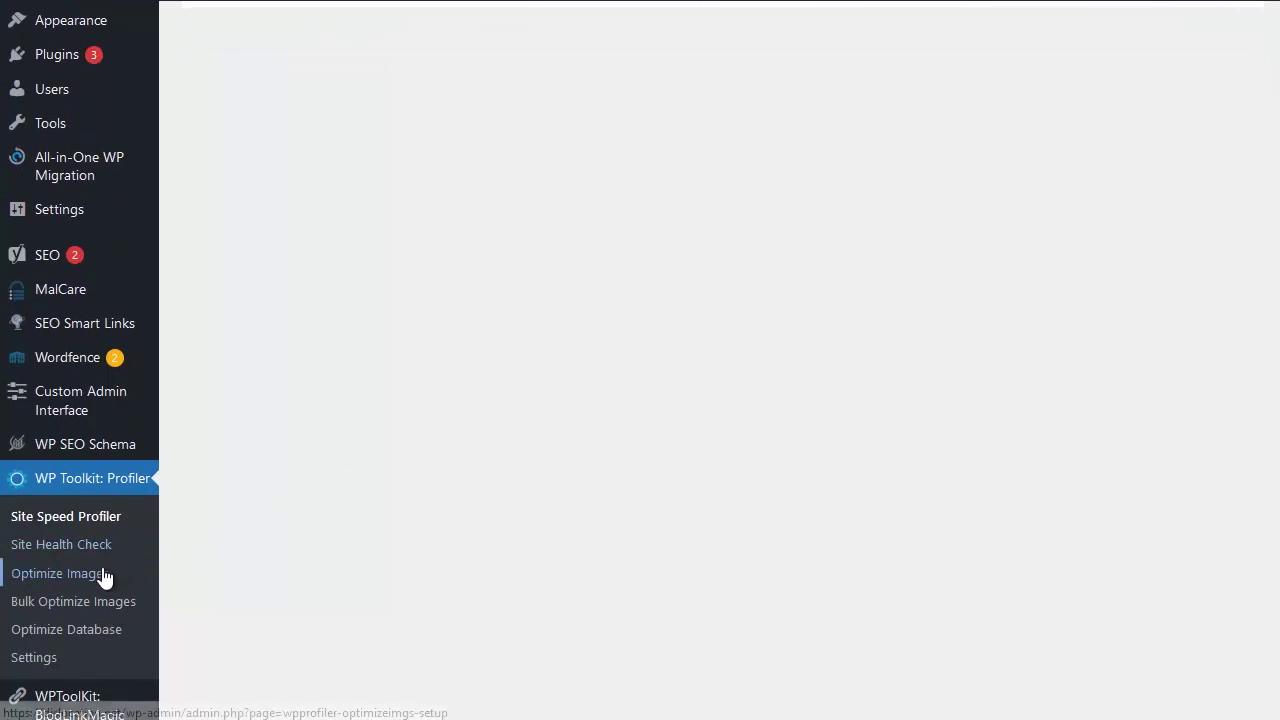
pyautogui.click(107, 634)
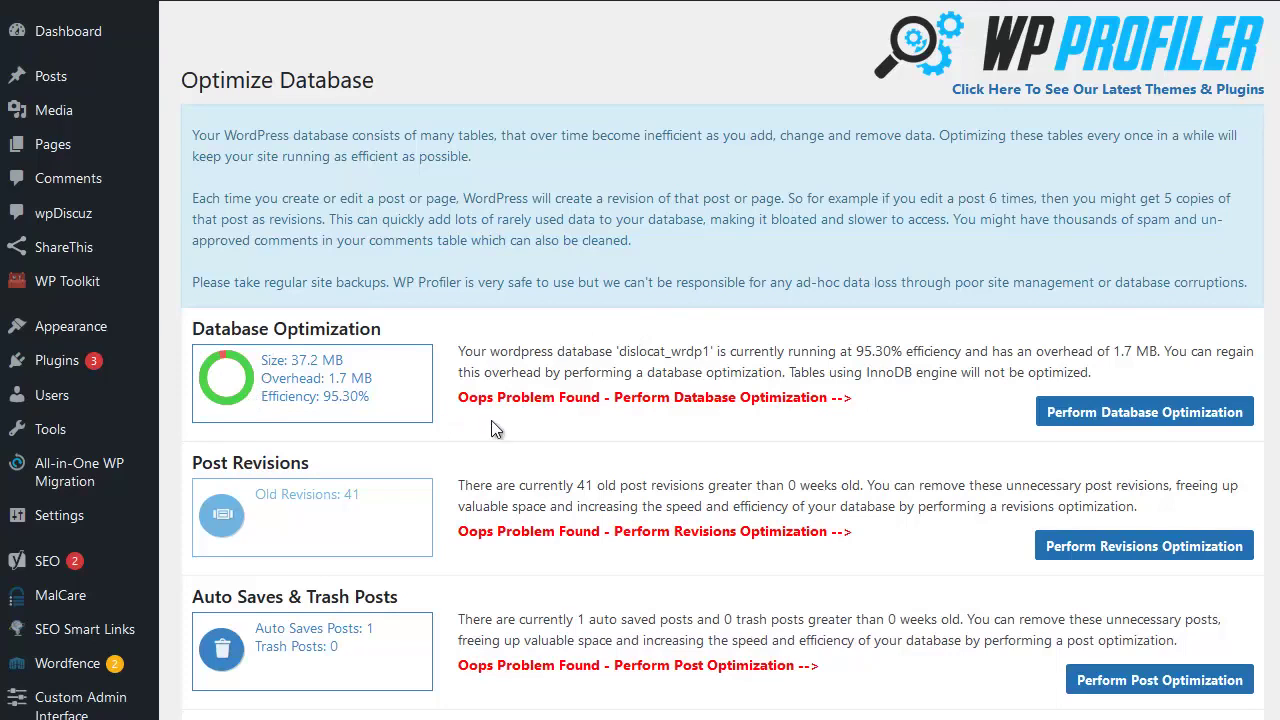
pyautogui.click(1133, 425)
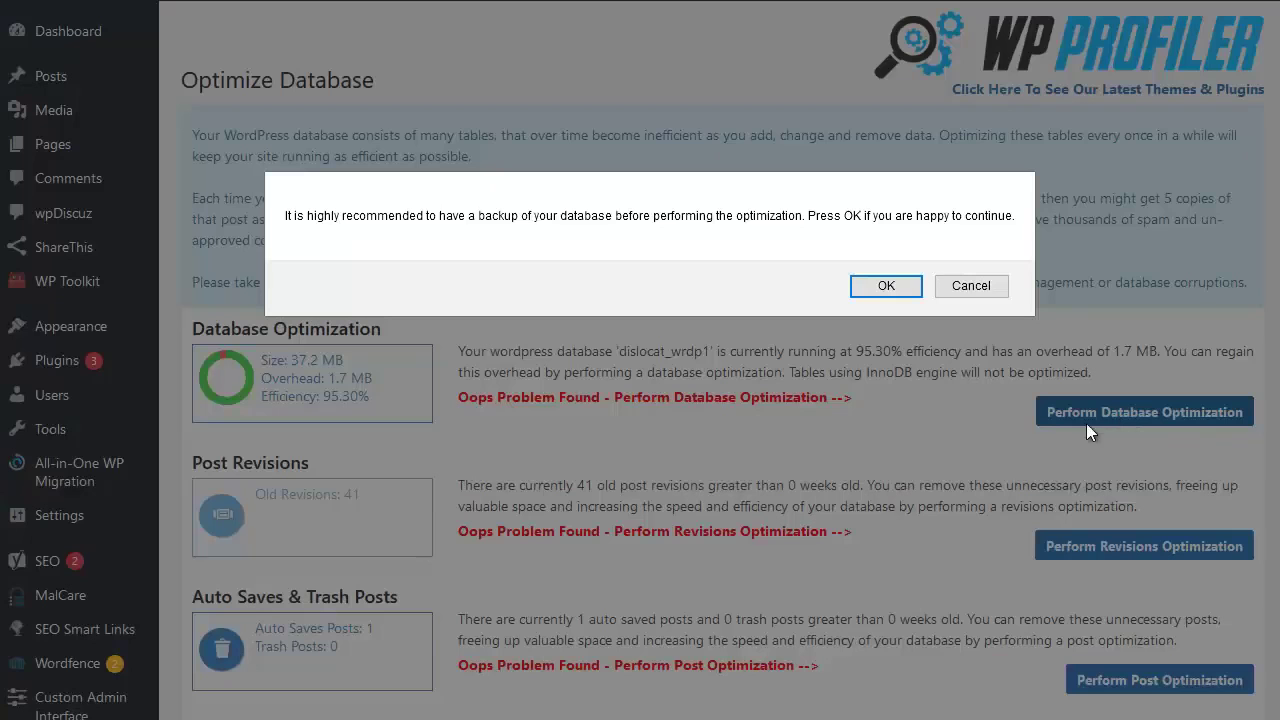
pyautogui.click(886, 287)
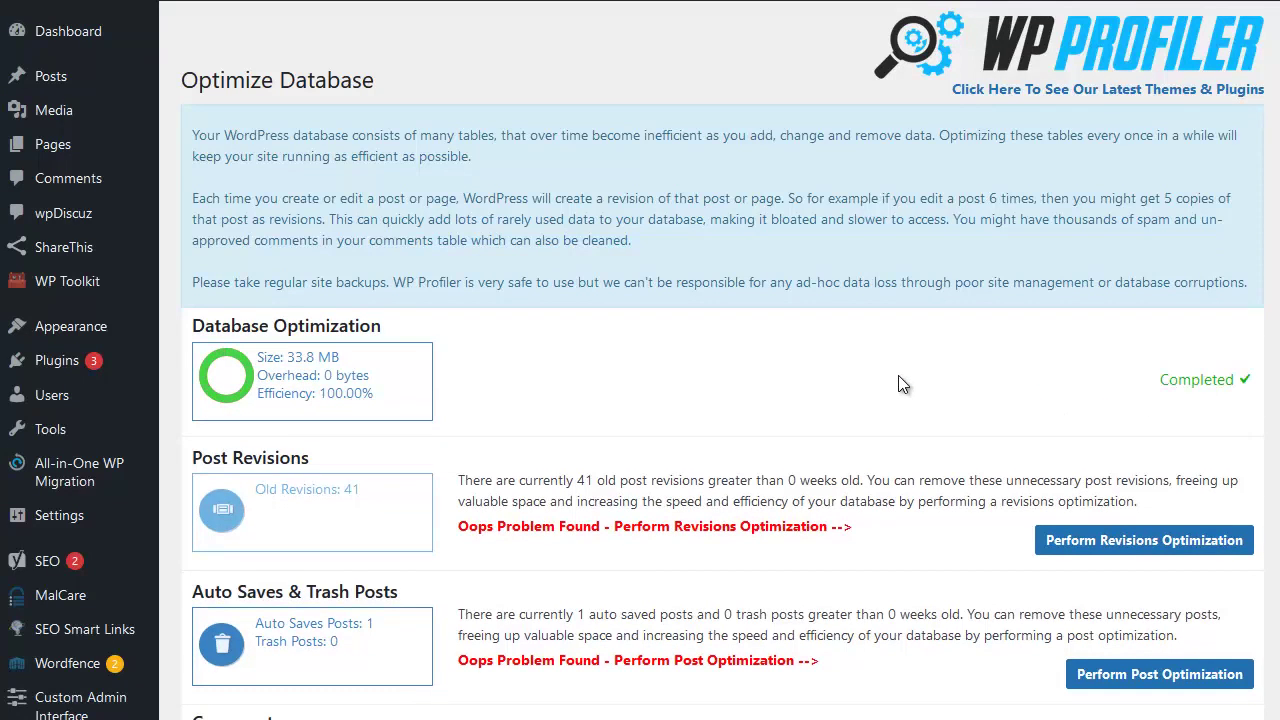
# Perform the revisions optimization and the post optimization to clear old revisions, auto saves and trash posts from the database.
pyautogui.scroll(-3, 898, 385)
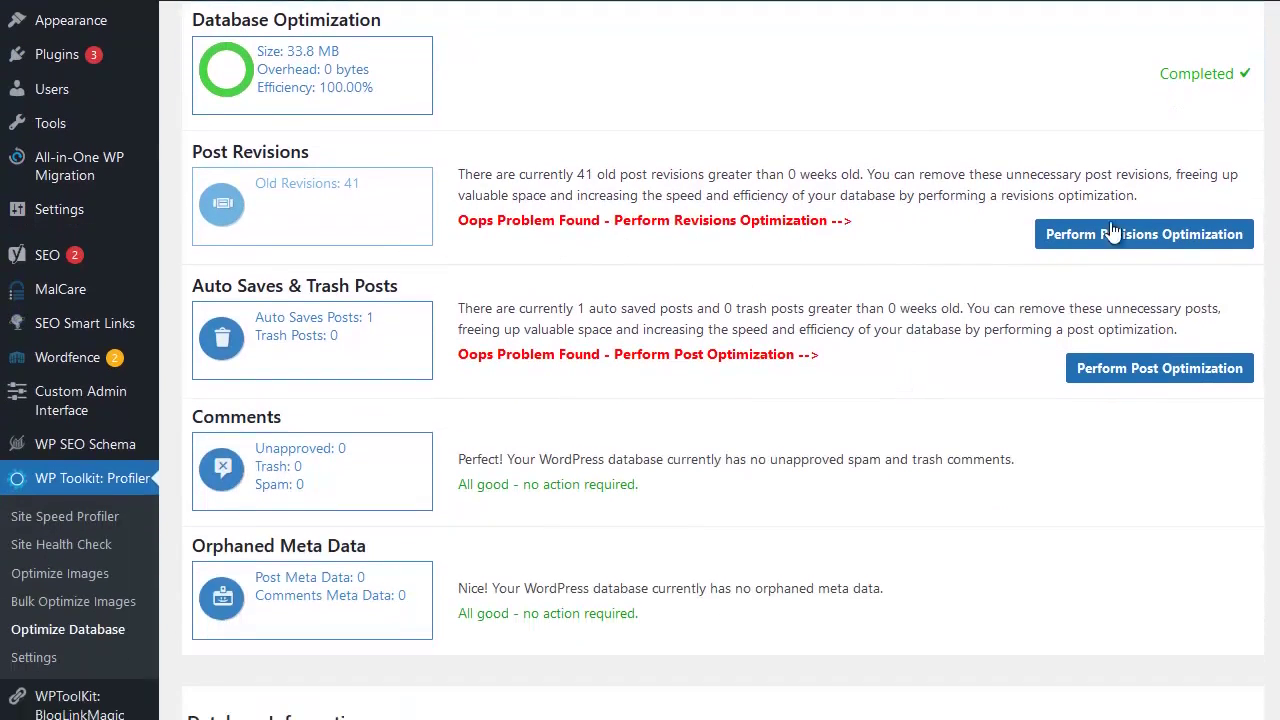
pyautogui.click(1152, 238)
pyautogui.click(905, 289)
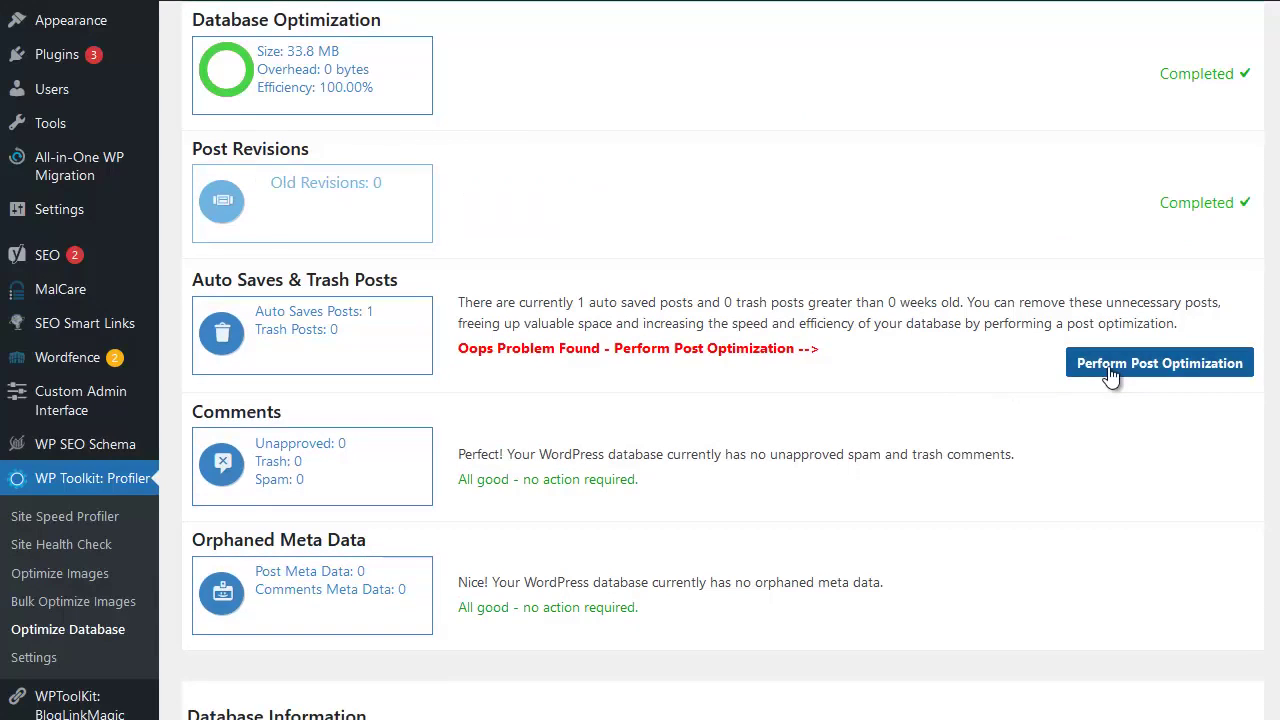
pyautogui.click(1110, 372)
pyautogui.click(905, 290)
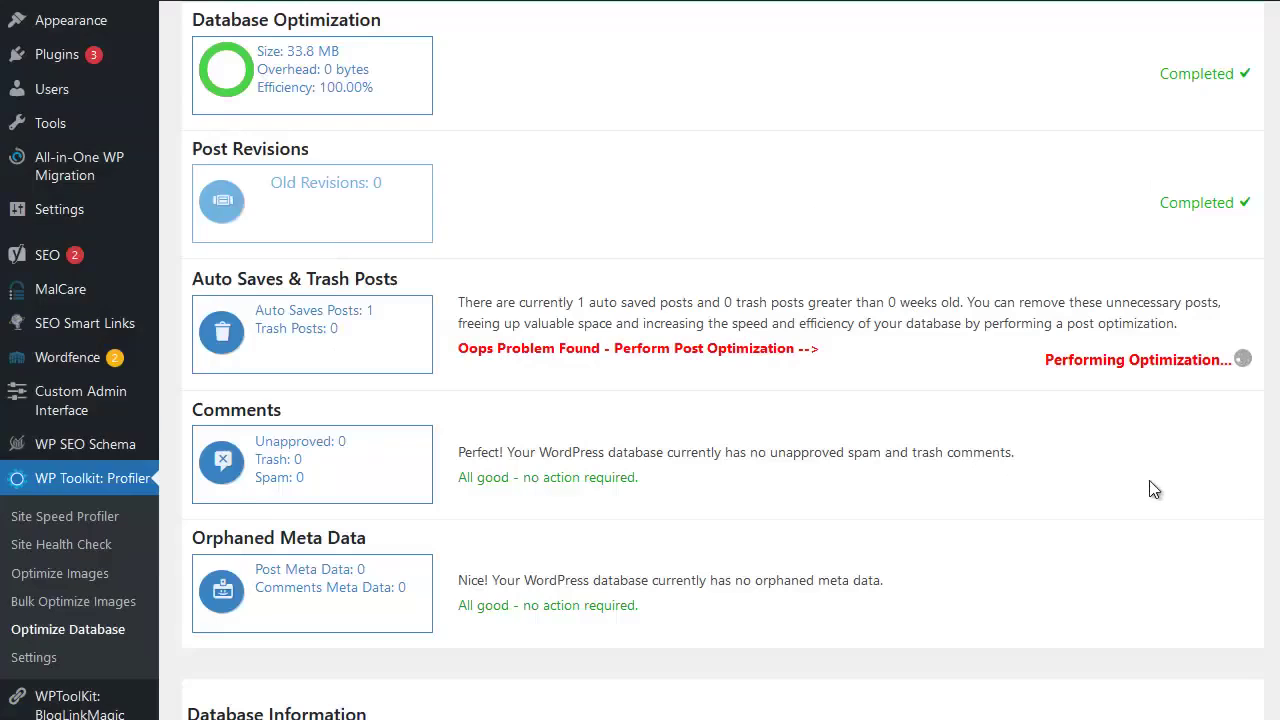
pyautogui.scroll(-3, 1093, 494)
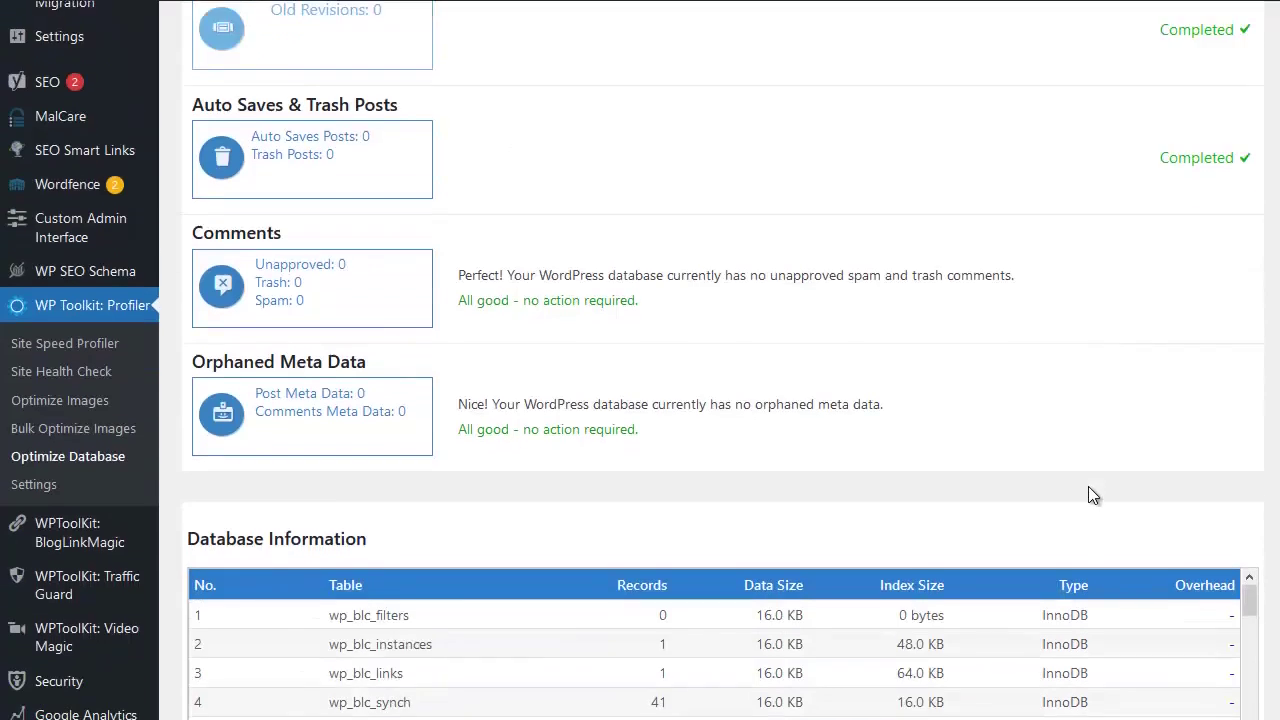
pyautogui.scroll(6, 1093, 493)
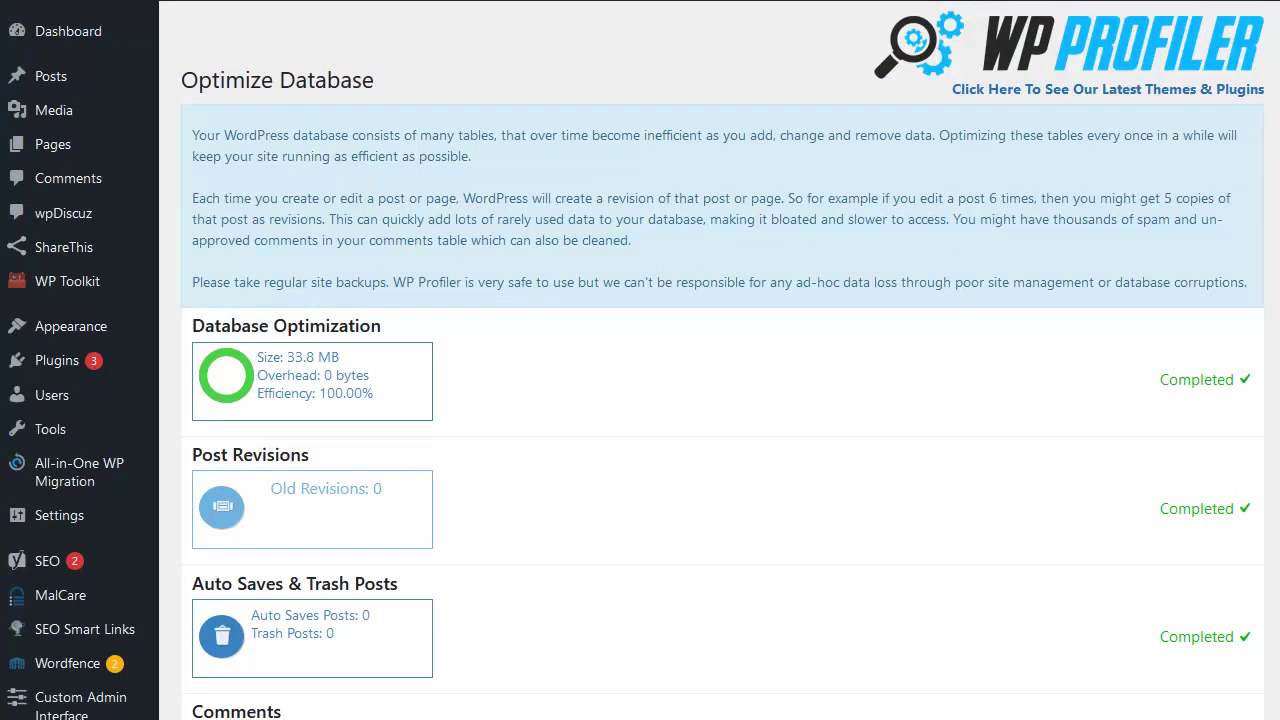
# Open WP Profiler's Optimize Images page and review the media library figures, activation switch and TinyPng API key setting.
pyautogui.scroll(-3, 63, 323)
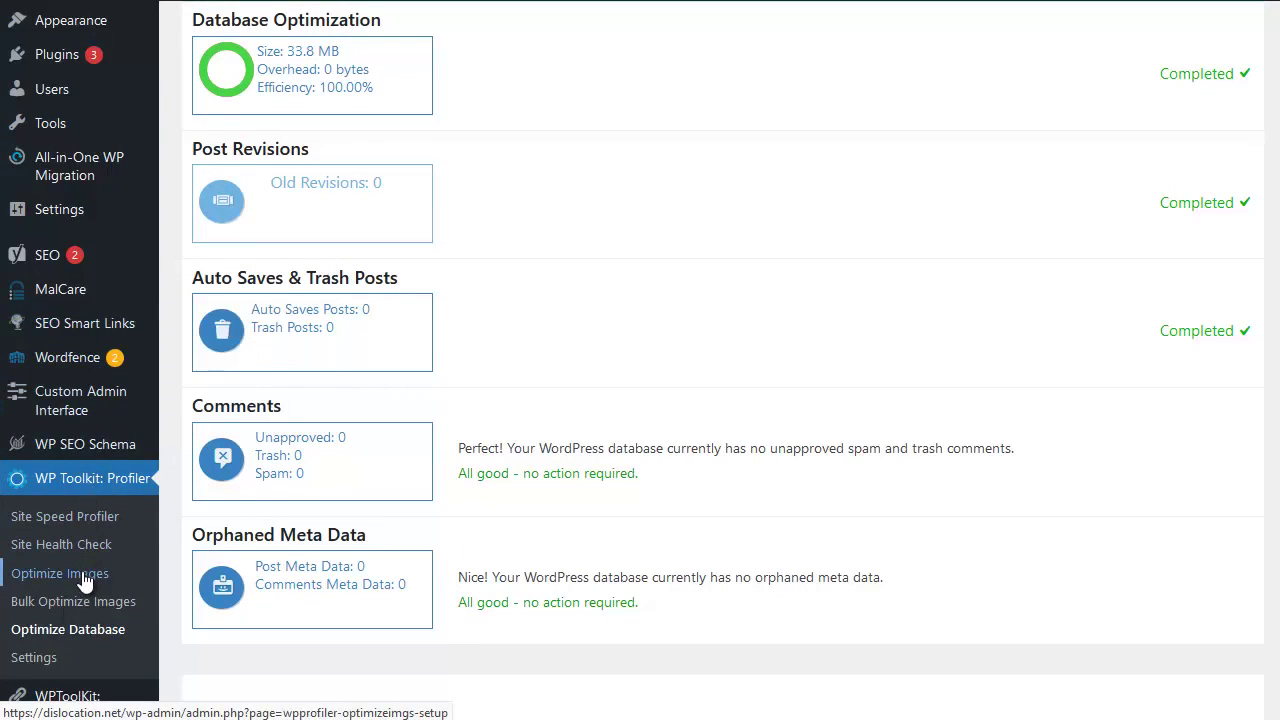
pyautogui.click(85, 582)
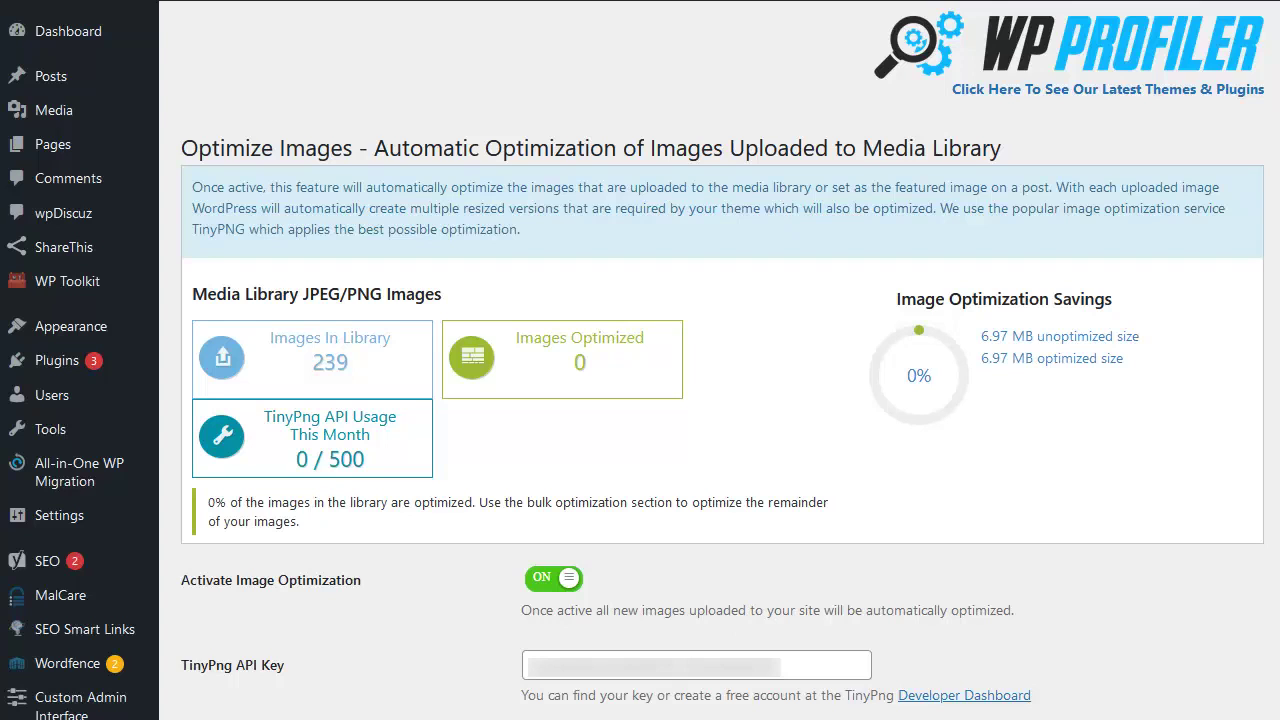
pyautogui.scroll(-1, 240, 350)
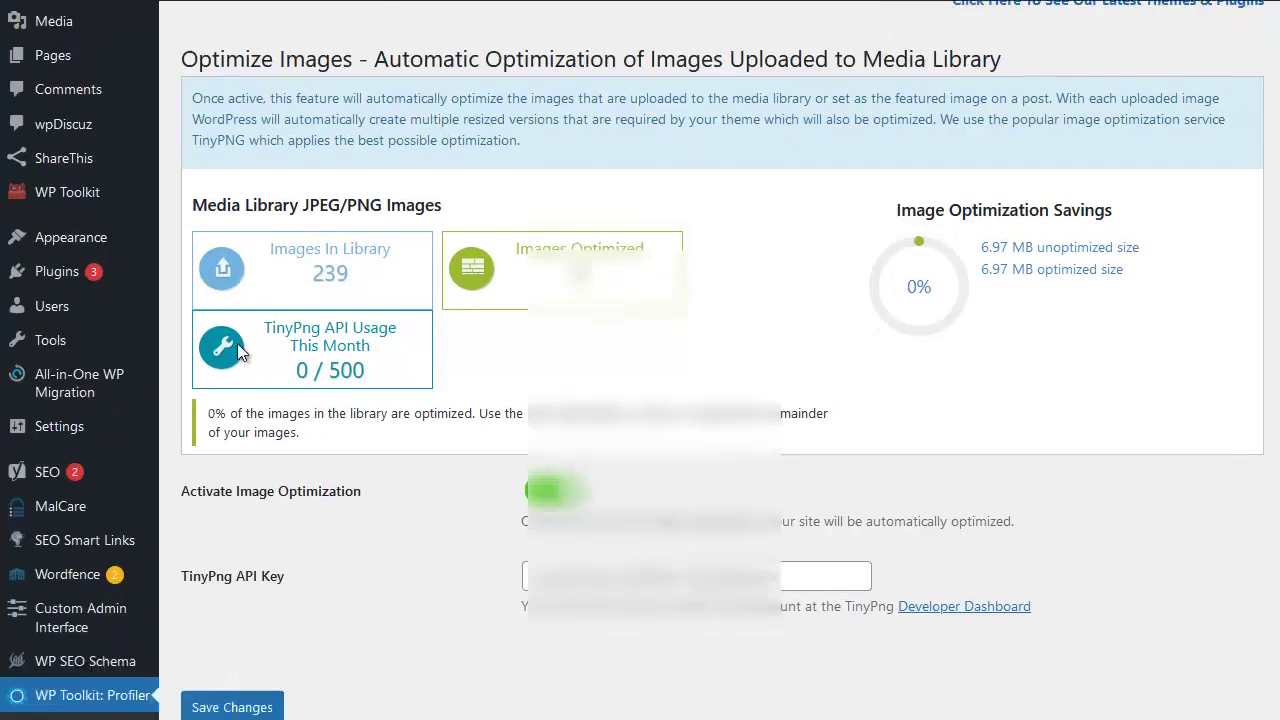
pyautogui.scroll(-2, 237, 343)
# Open Bulk Optimize Images, set the number of images to bulk optimize to 10, and start the bulk optimization.
pyautogui.scroll(-1, 77, 471)
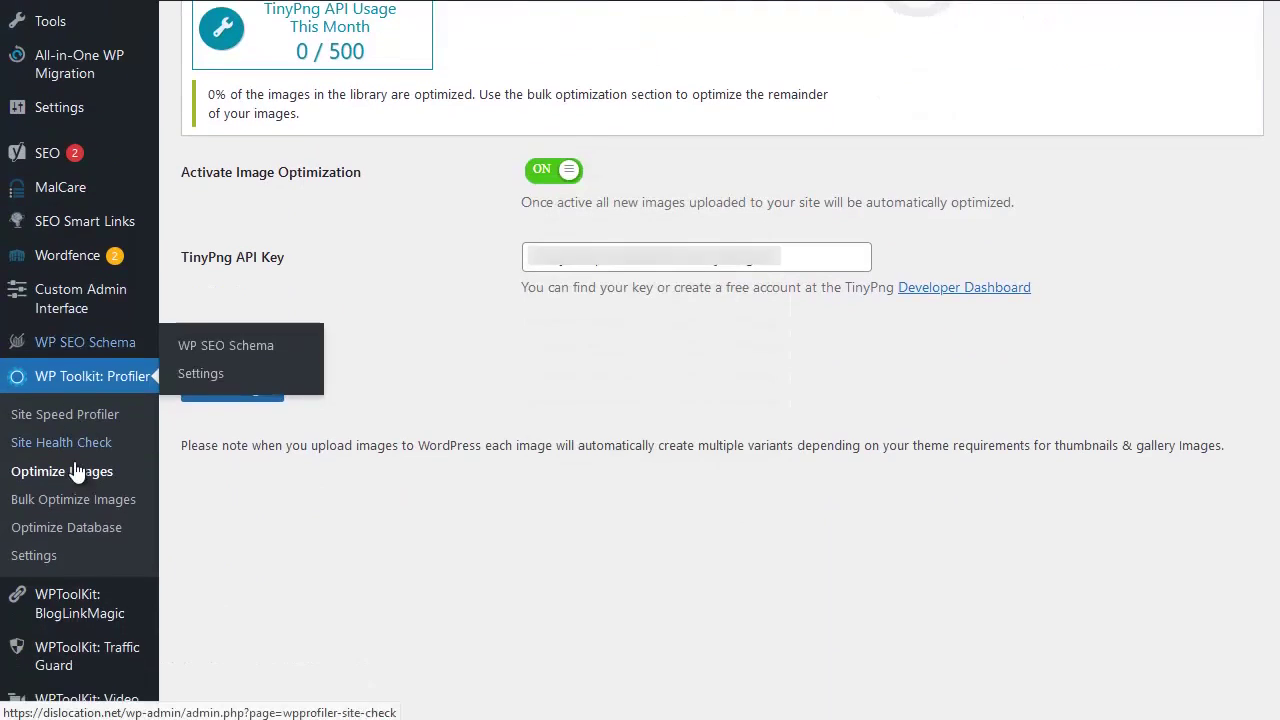
pyautogui.click(78, 508)
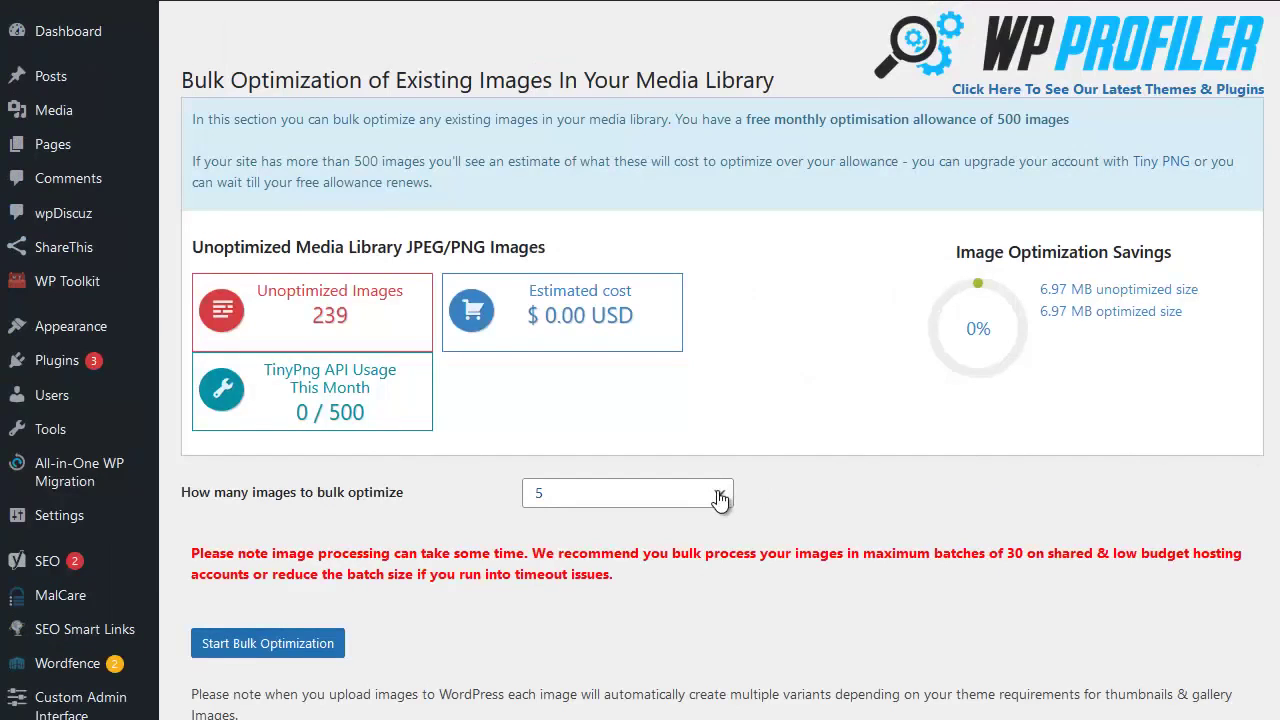
pyautogui.click(705, 493)
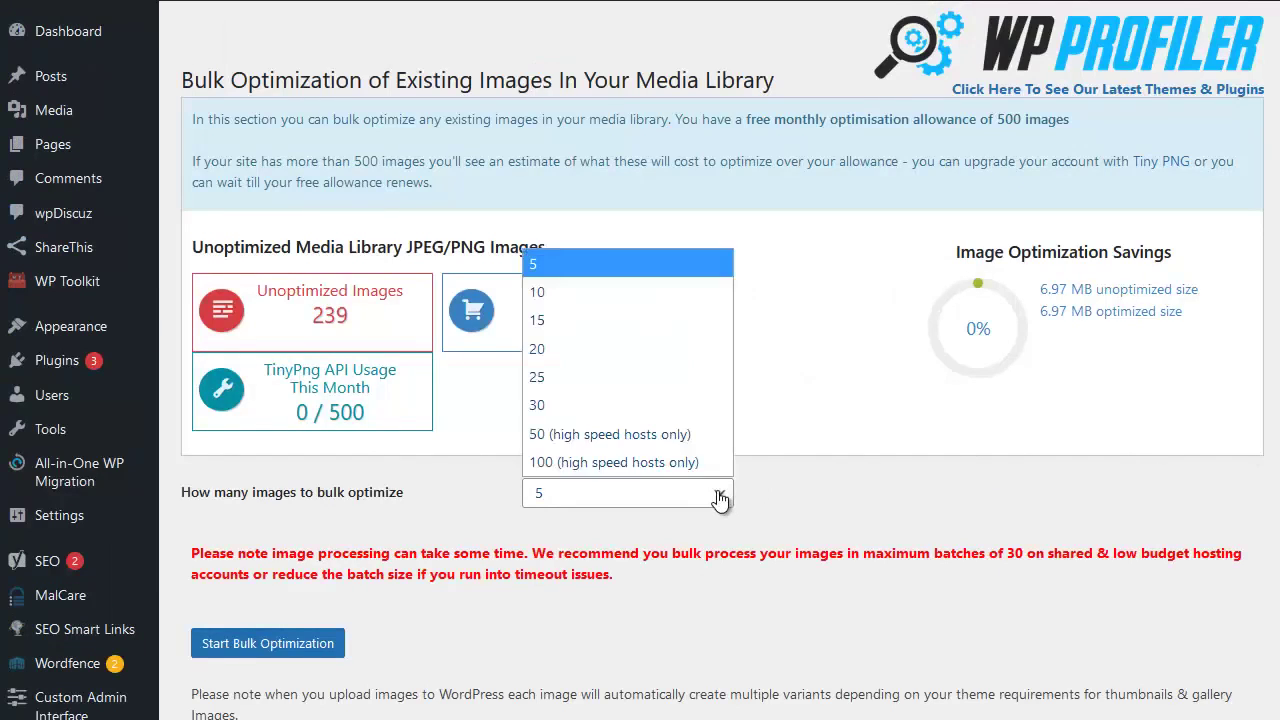
pyautogui.click(613, 301)
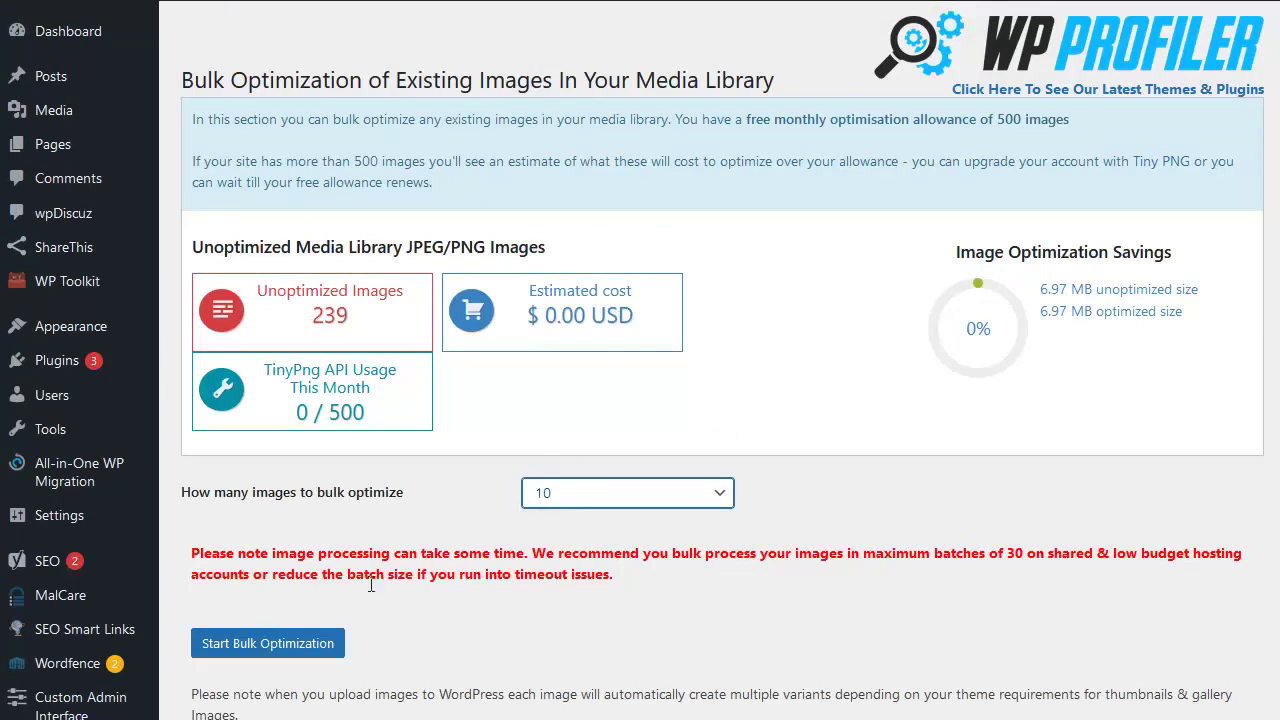
pyautogui.click(268, 643)
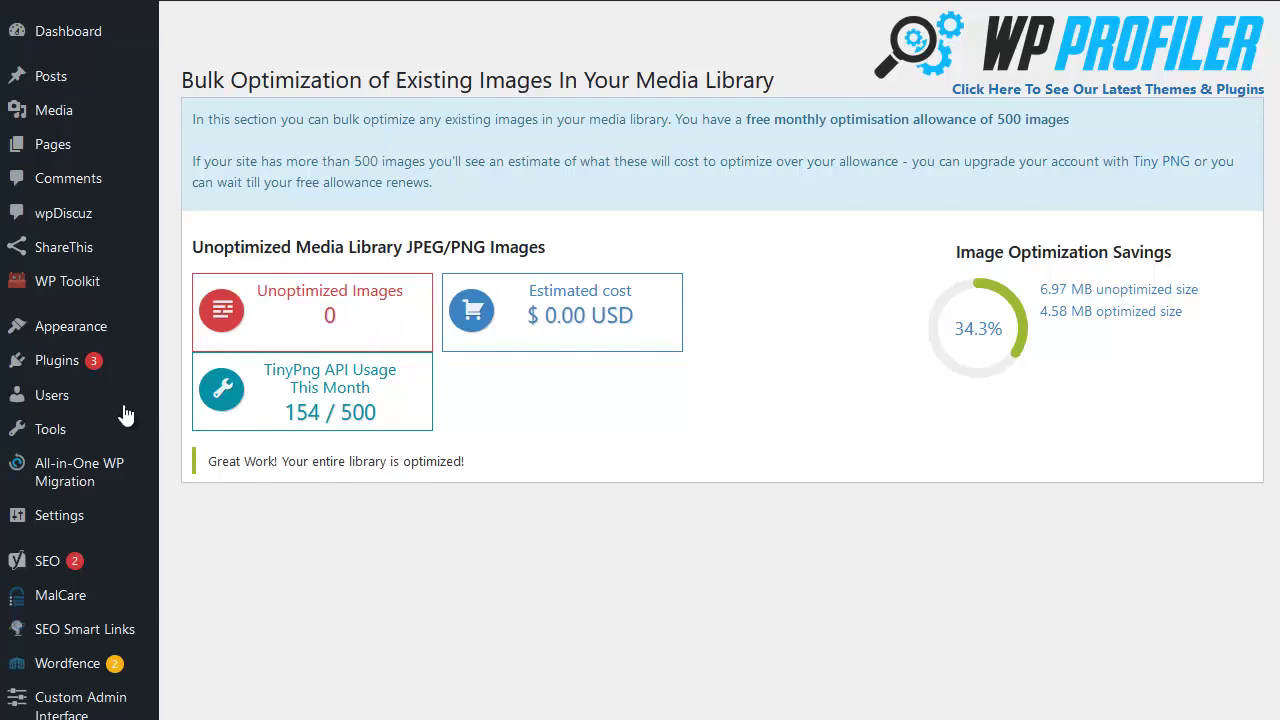
# Open the Site Speed Profiler, profile the home page and load the resulting profile report.
pyautogui.scroll(-4, 70, 425)
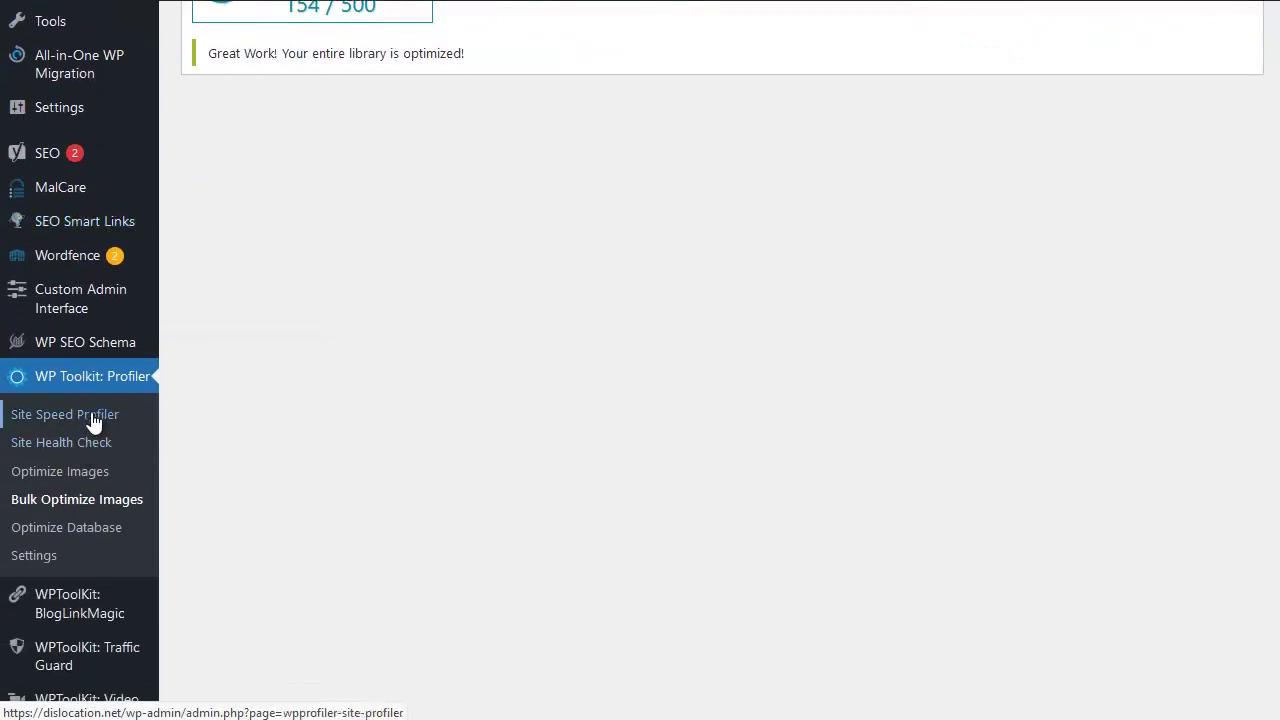
pyautogui.click(93, 421)
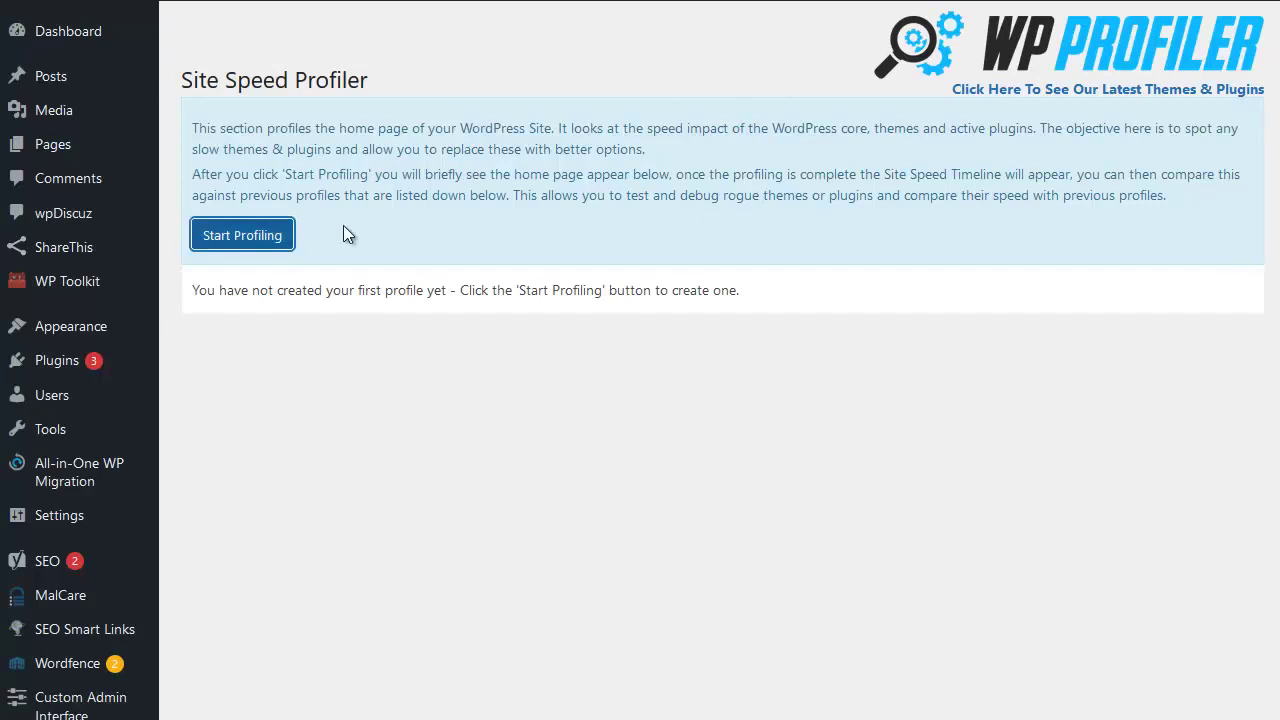
pyautogui.click(229, 235)
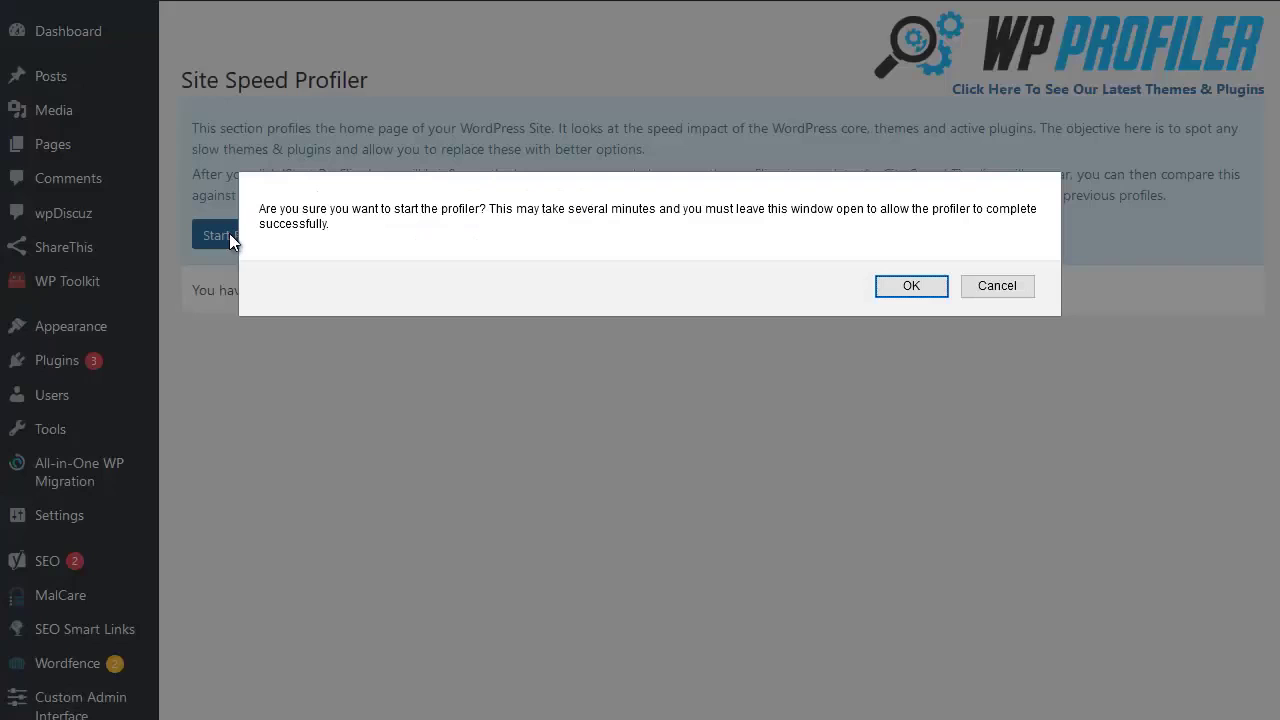
pyautogui.click(914, 292)
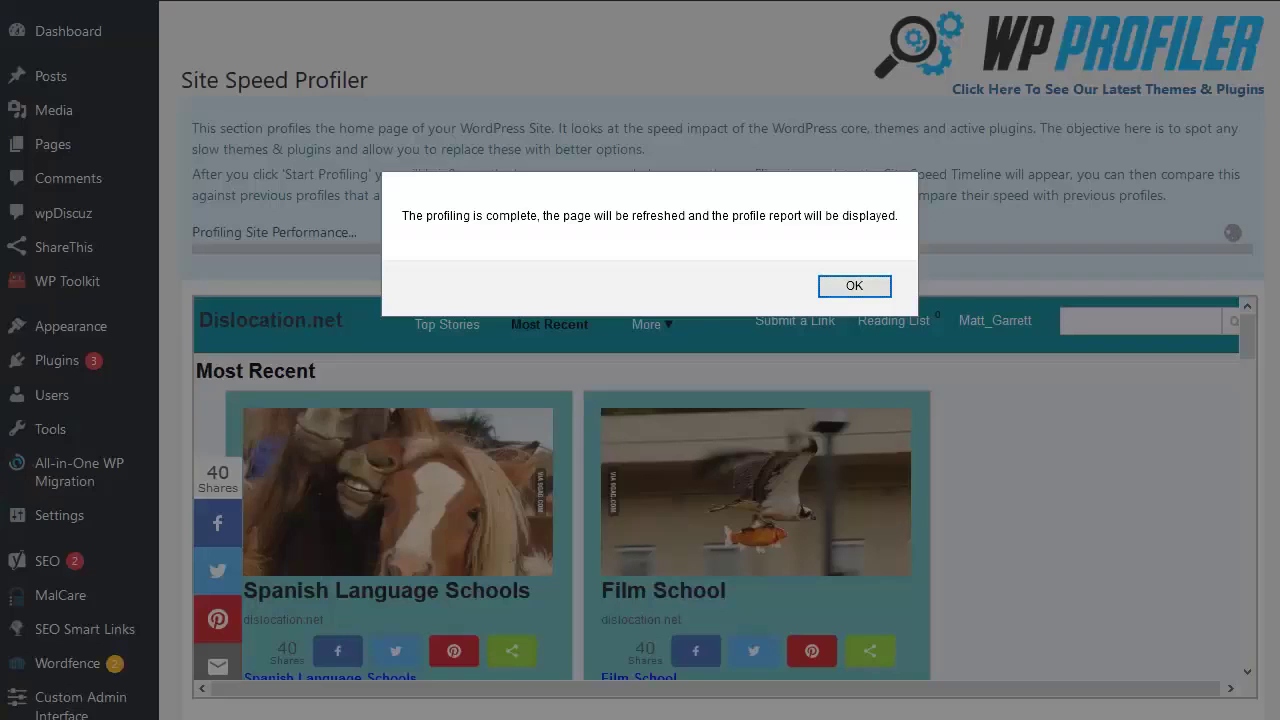
pyautogui.click(852, 286)
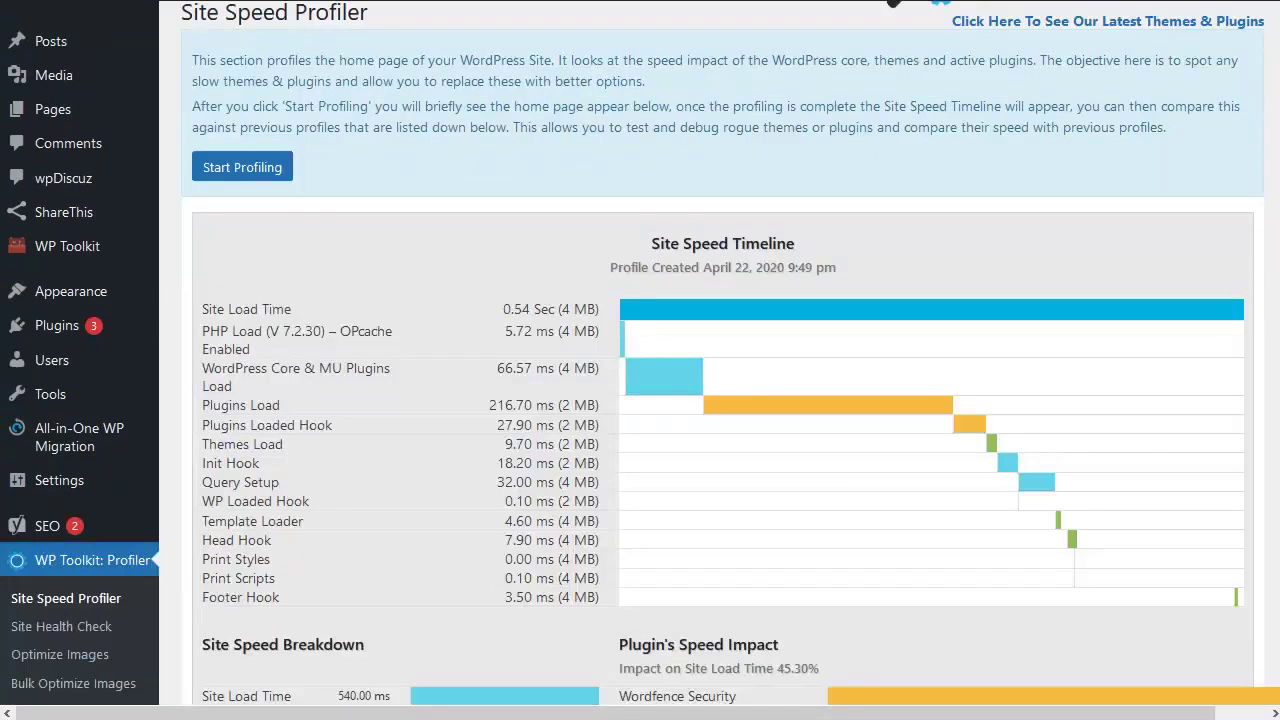
# Examine the Site Speed Timeline, the Site Speed Breakdown and each plugin's impact on load time.
pyautogui.scroll(-3, 640, 360)
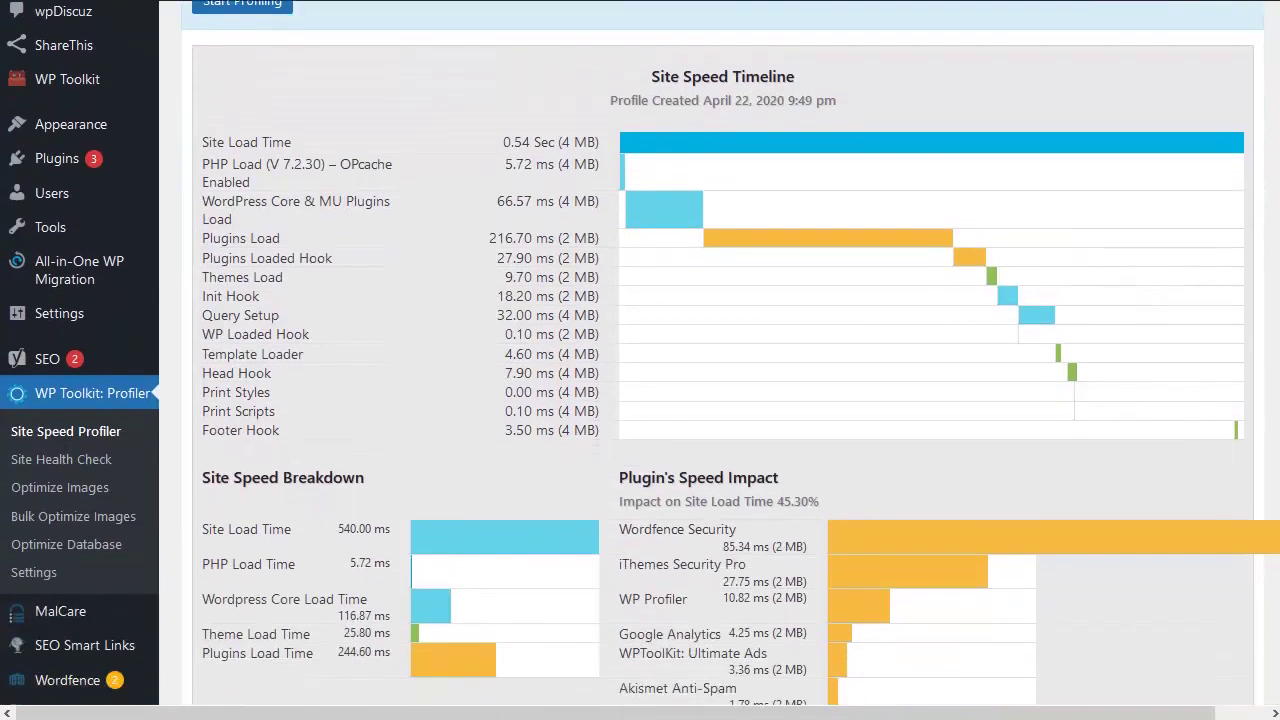
pyautogui.scroll(-1, 640, 360)
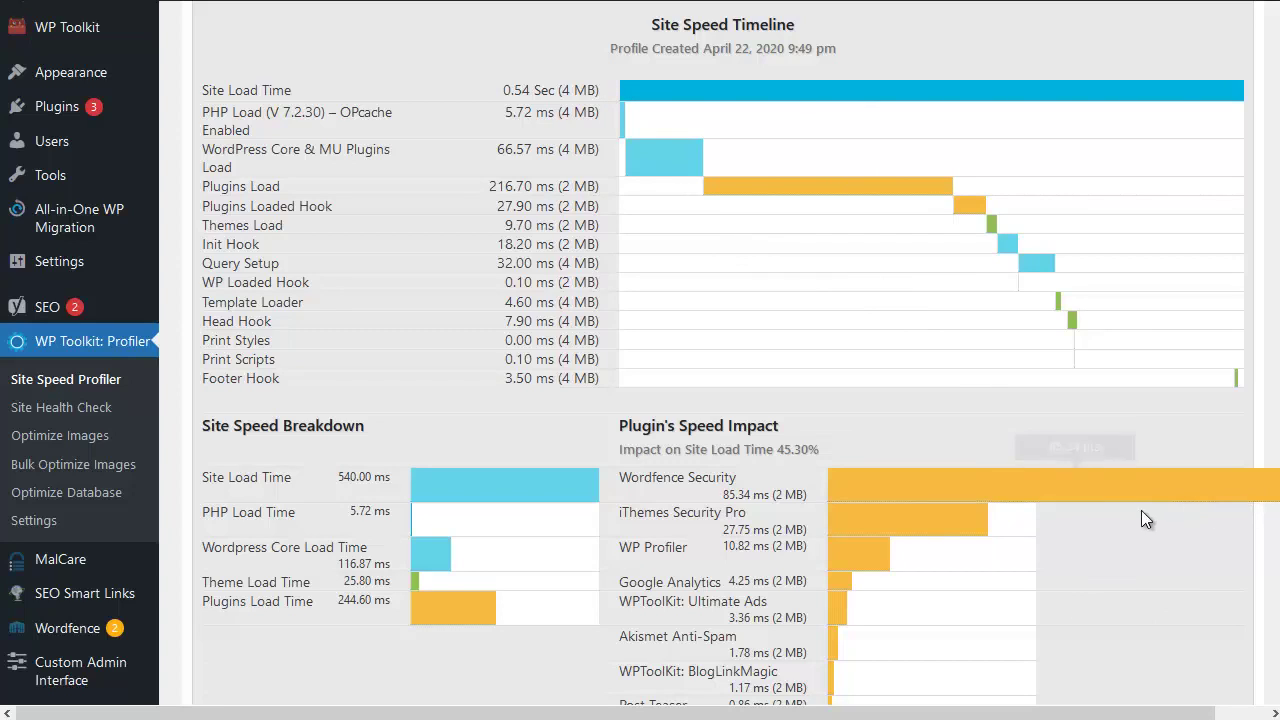
pyautogui.moveTo(1087, 511)
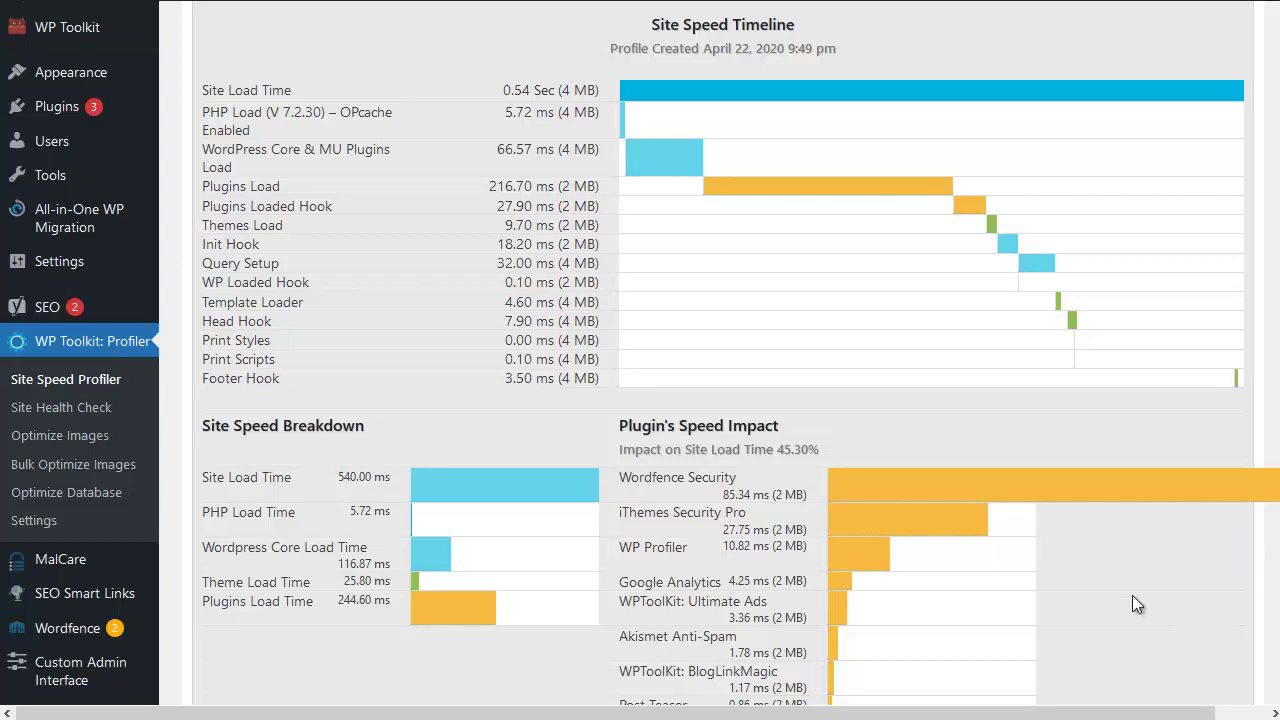
pyautogui.moveTo(868, 562)
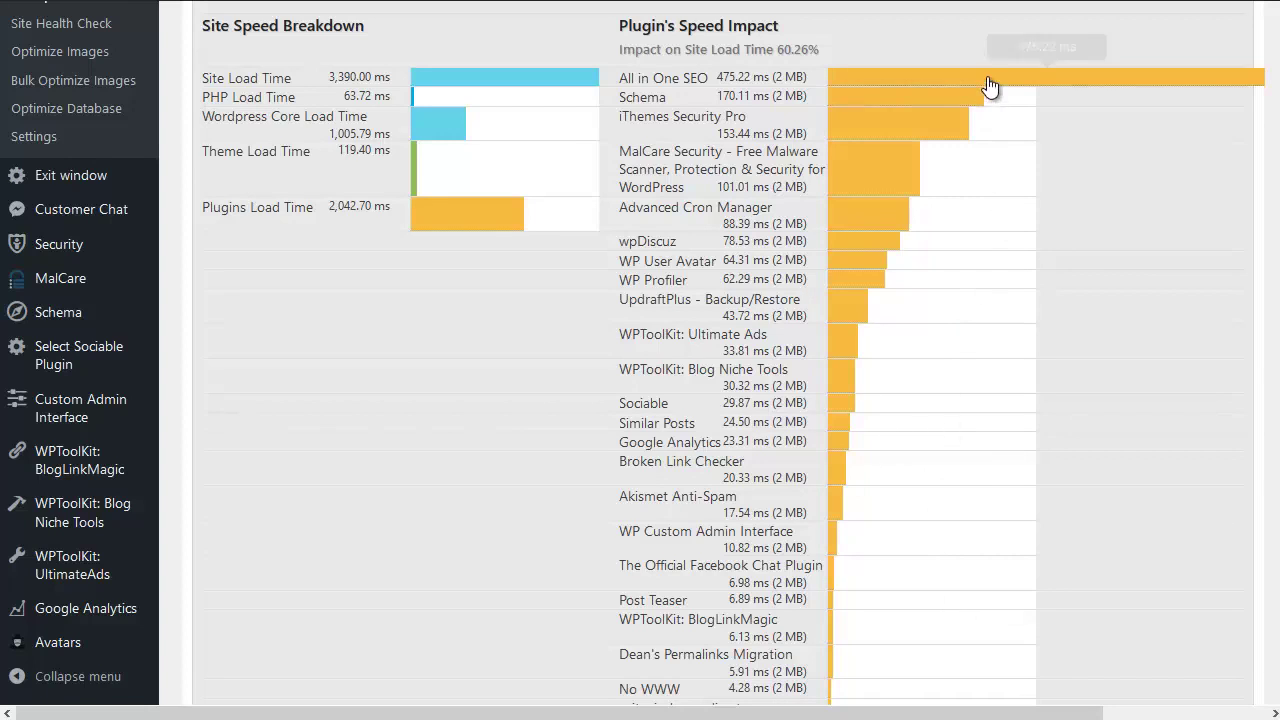
pyautogui.moveTo(960, 100)
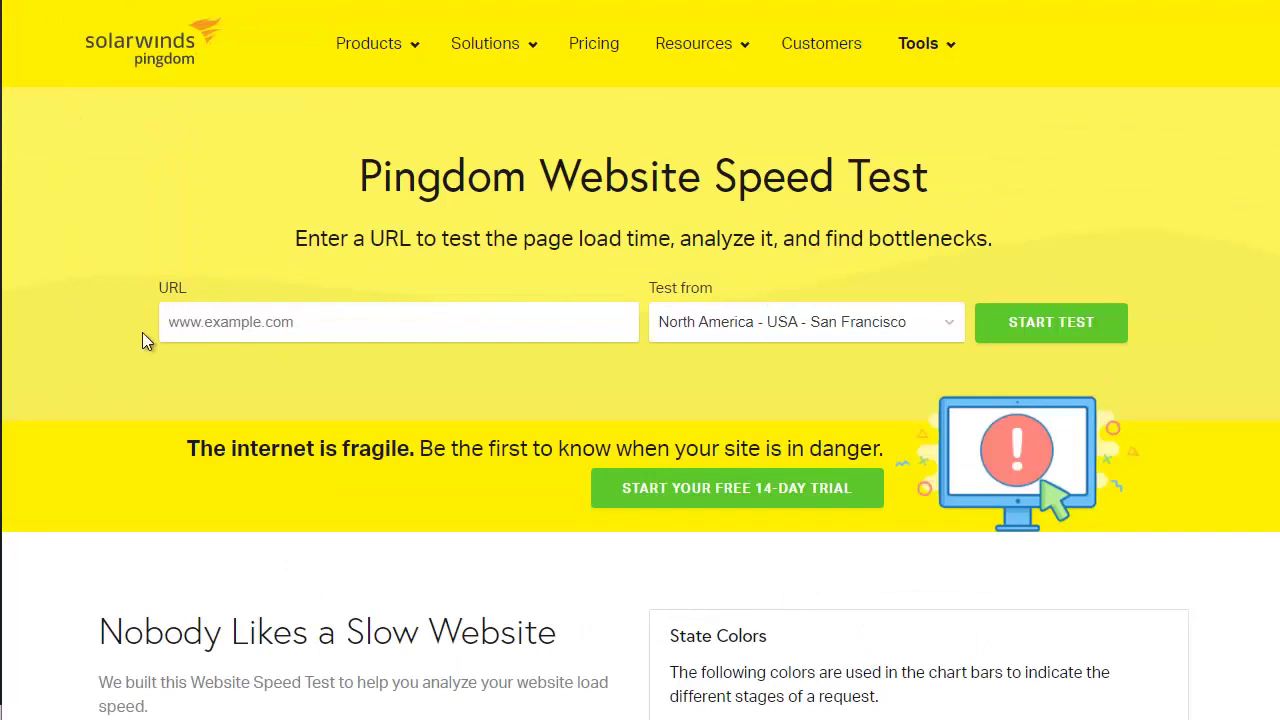
# Switch back to Pingdom, rerun the speed test for dislocation.net from San Francisco and check the new grade and load time.
pyautogui.write('dislocation.net')
pyautogui.click(1091, 325)
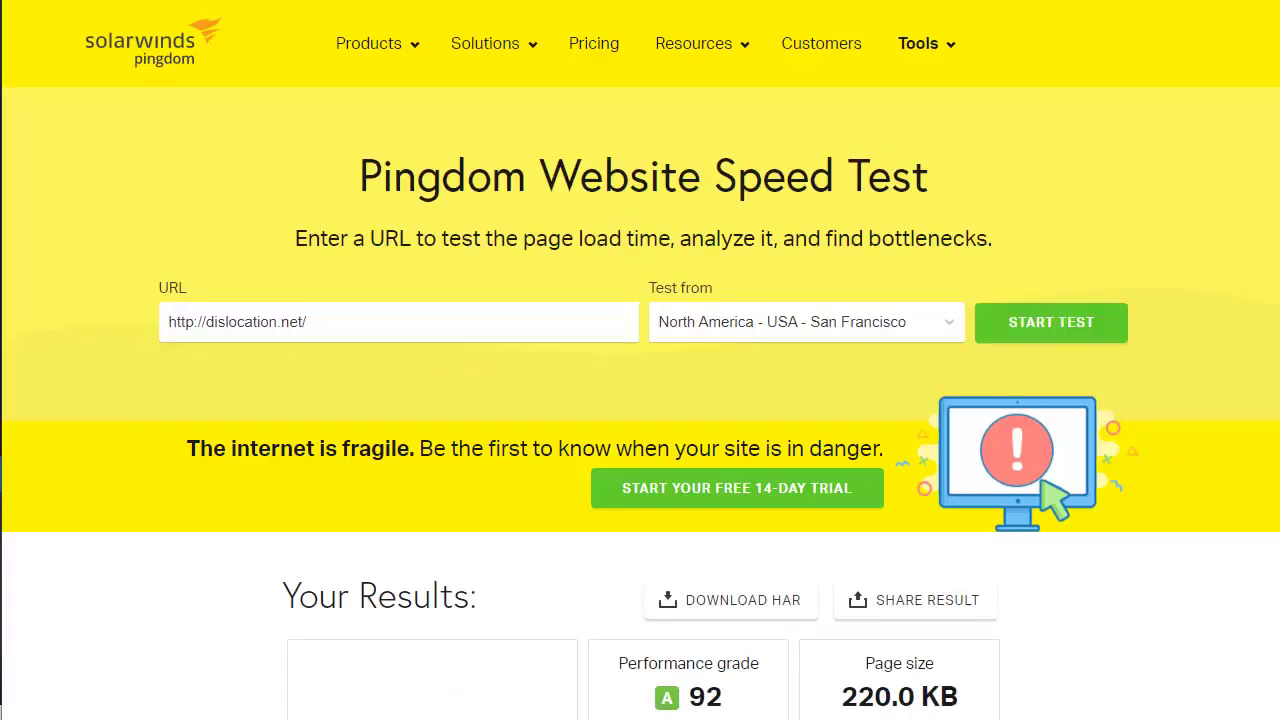
pyautogui.scroll(-3, 640, 360)
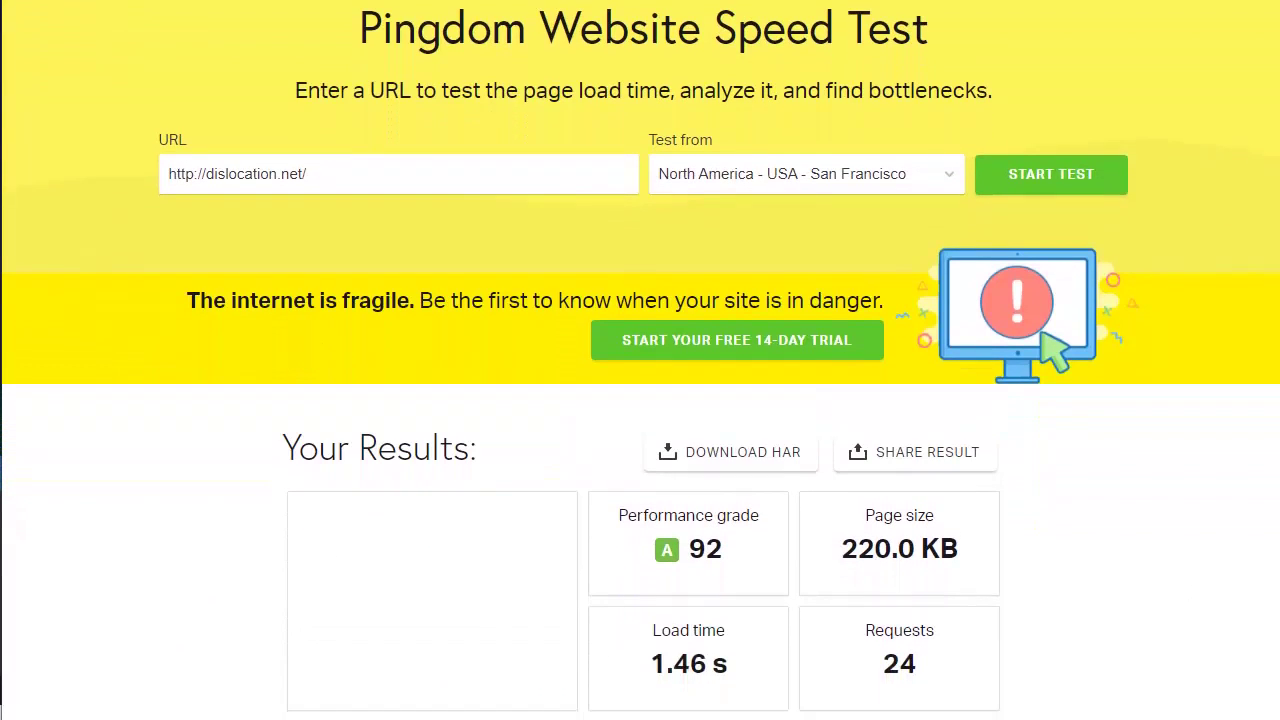